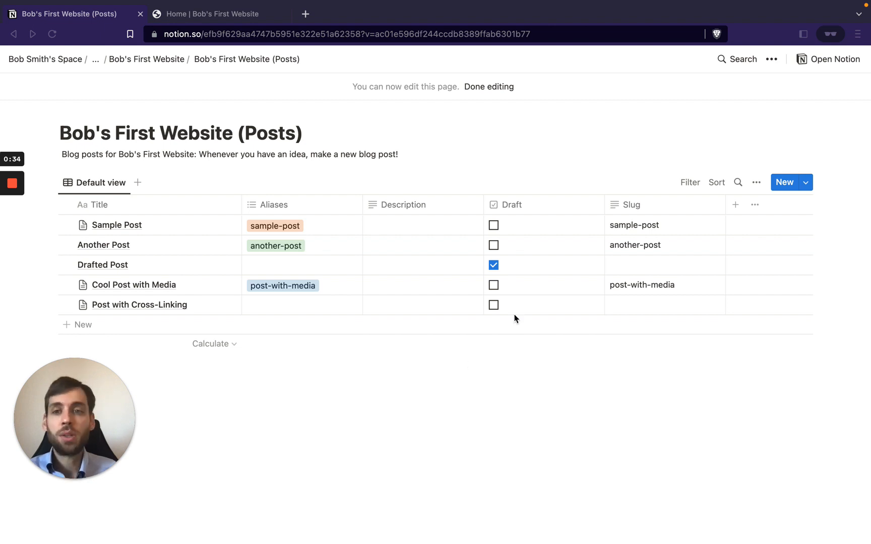
click(690, 184)
click(689, 184)
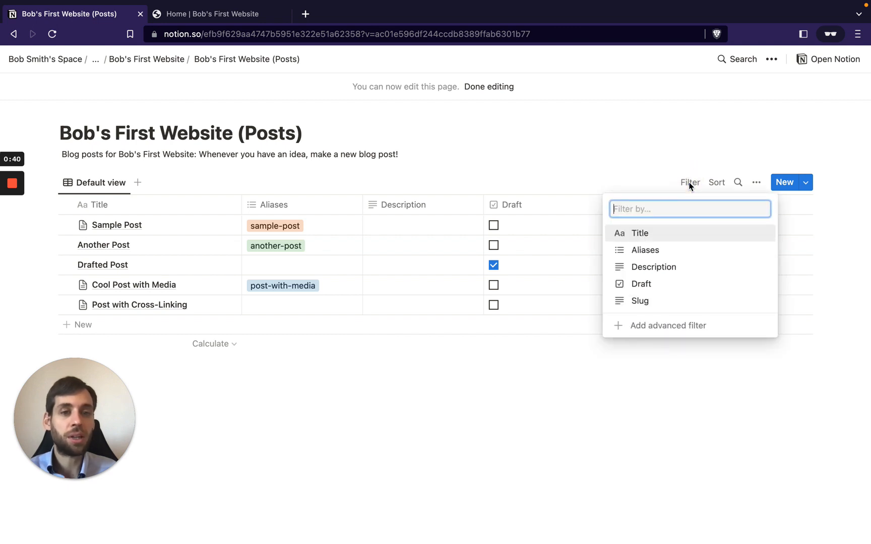
click(689, 185)
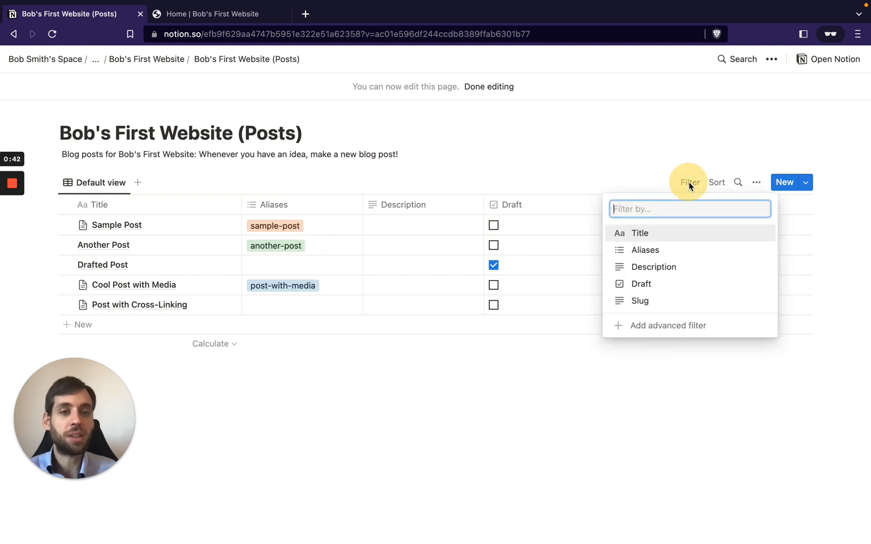
click(717, 185)
click(716, 184)
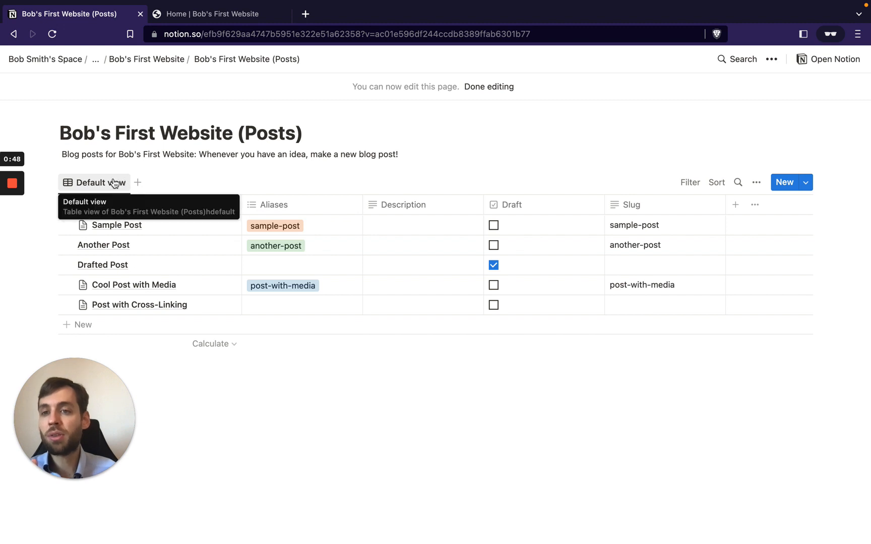
Add a database view named "Another View" with the Board layout
click(137, 182)
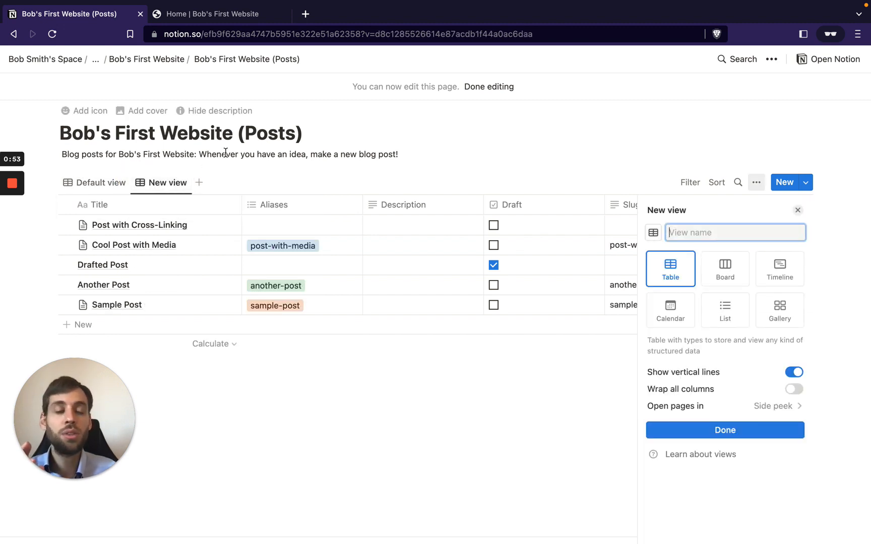
text(Another View)
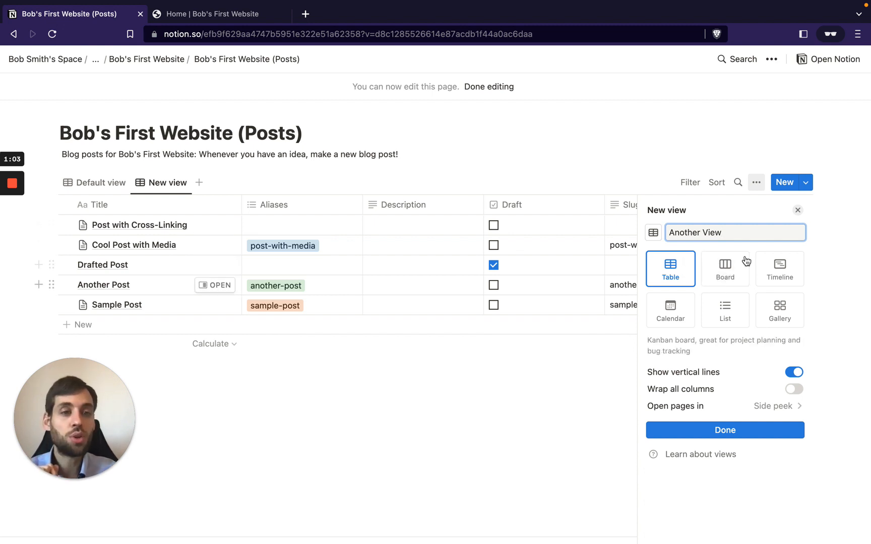
click(727, 275)
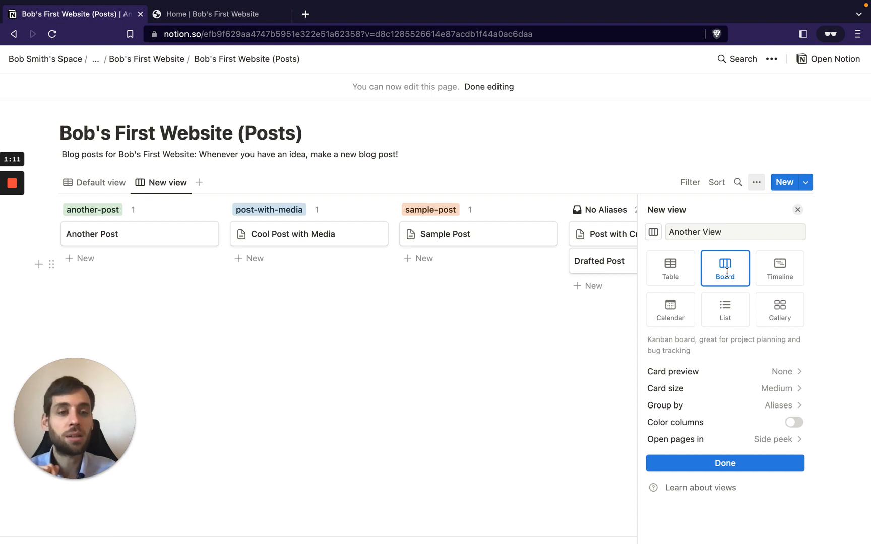
Group the board's cards by the Draft property
click(722, 409)
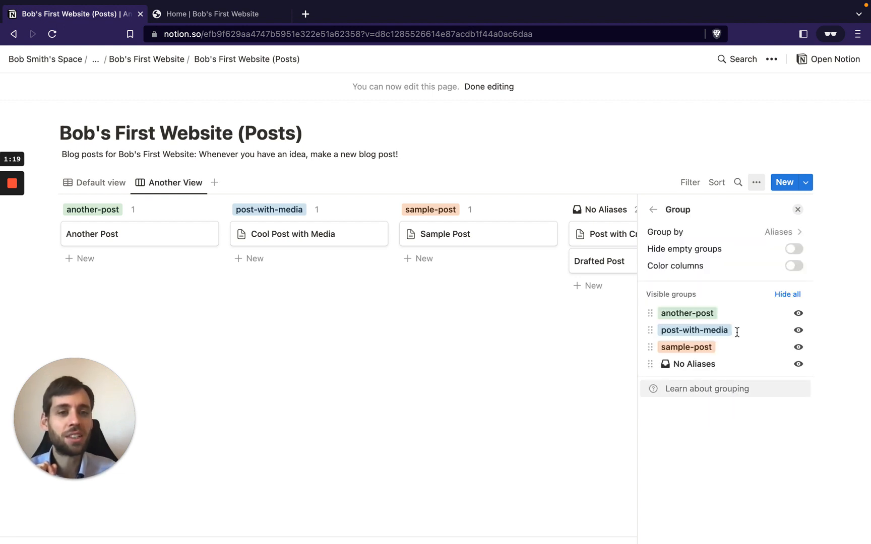
click(766, 232)
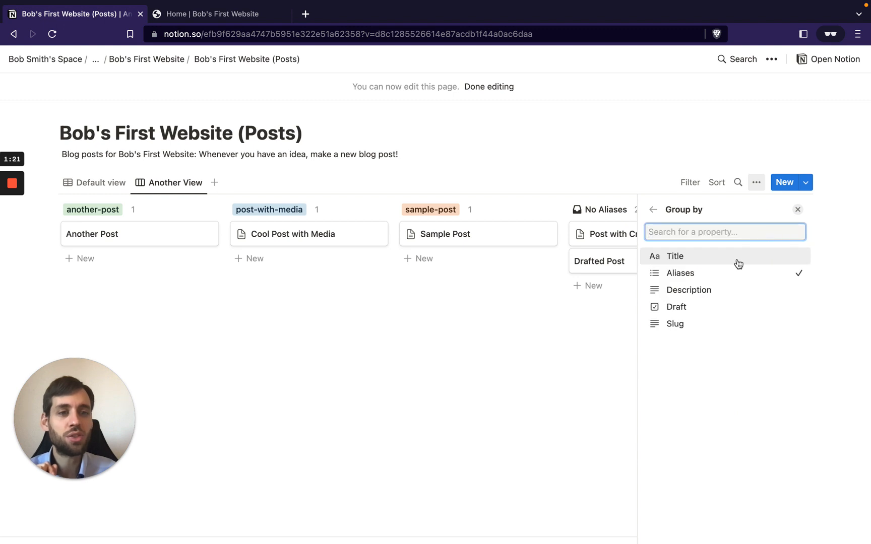
click(703, 305)
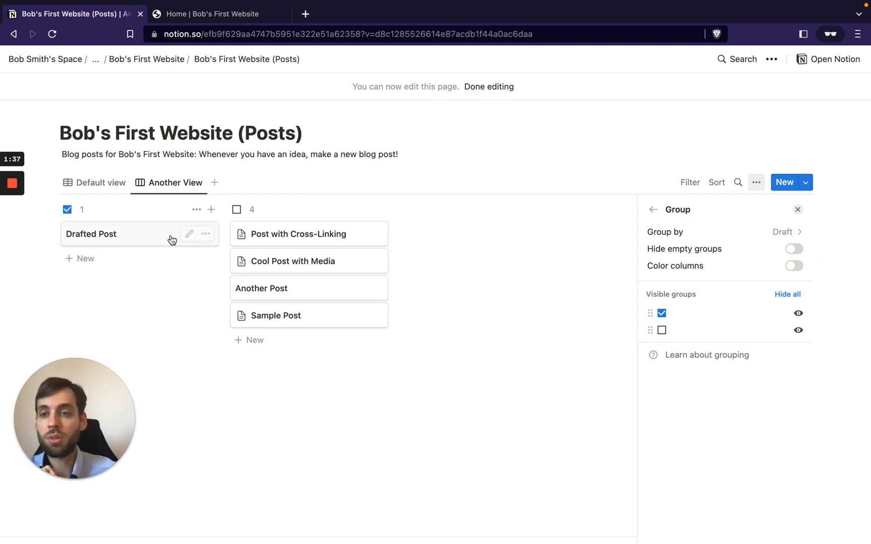
Move the Drafted Post card to the unchecked Draft group and back to the checked group
drag(142, 234, 304, 239)
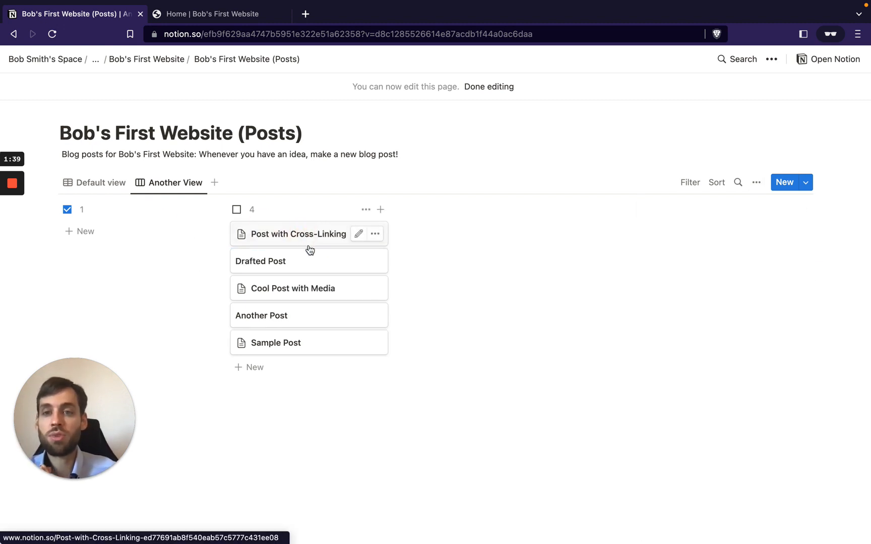
drag(262, 239, 177, 245)
drag(272, 238, 313, 245)
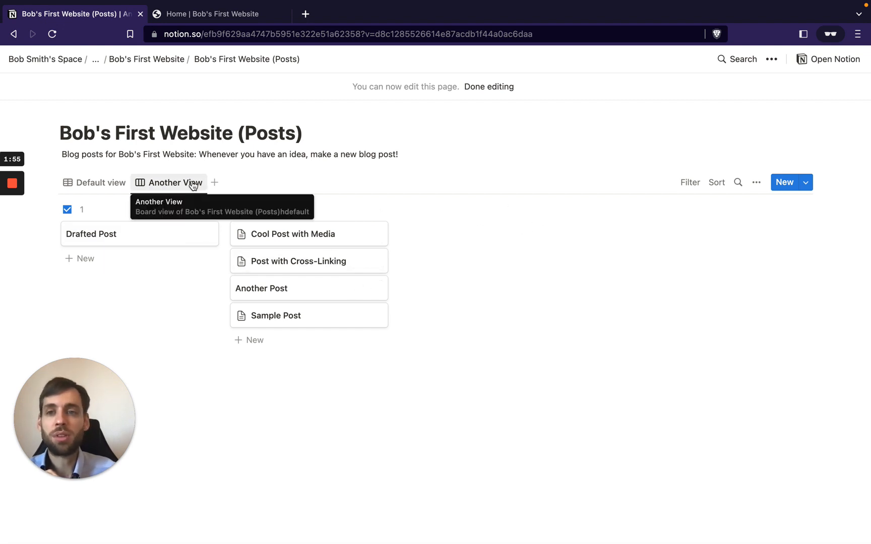
Add a third view, switch its layout to List and then Gallery, and return to Default view
click(214, 183)
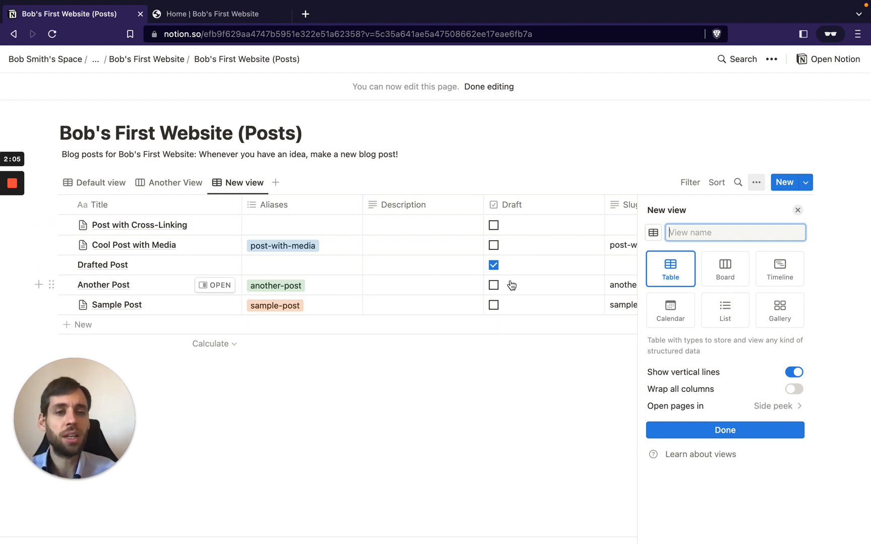
click(721, 305)
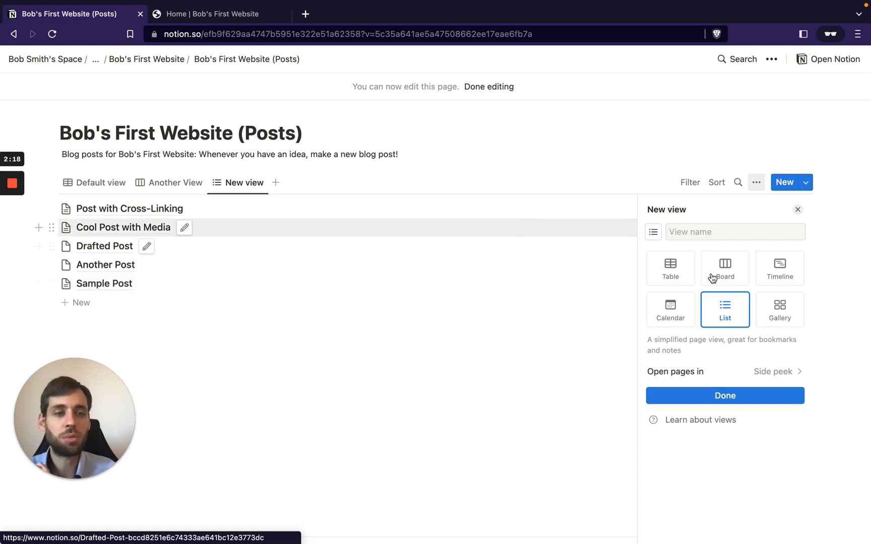
click(780, 310)
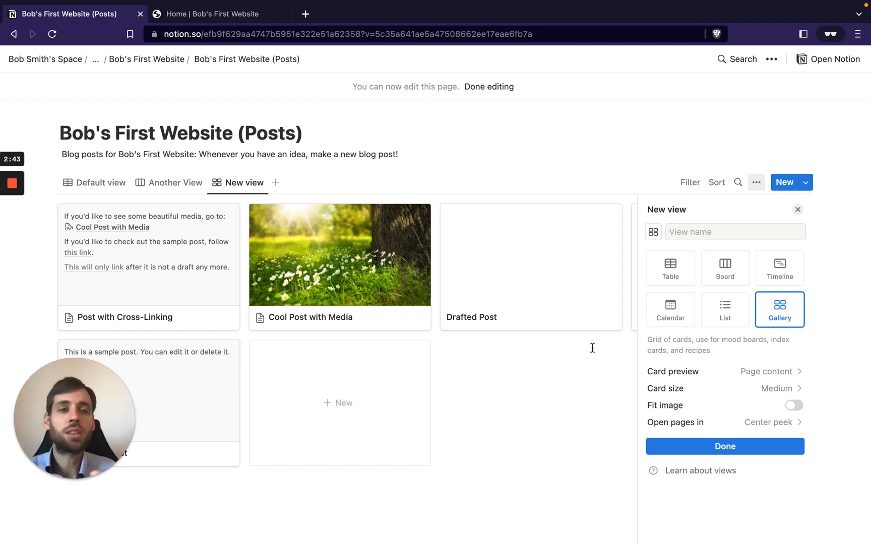
click(579, 364)
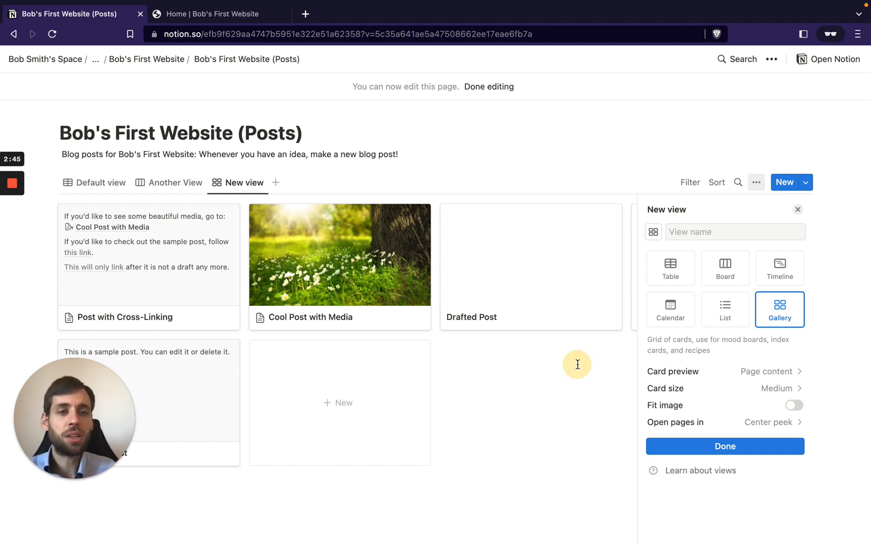
click(126, 184)
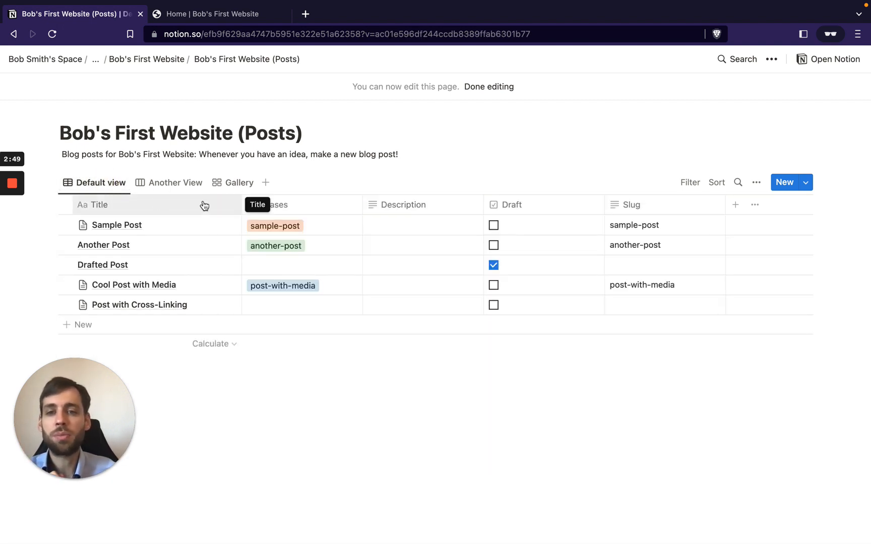
Filter Default view to posts whose Draft property is checked
click(686, 182)
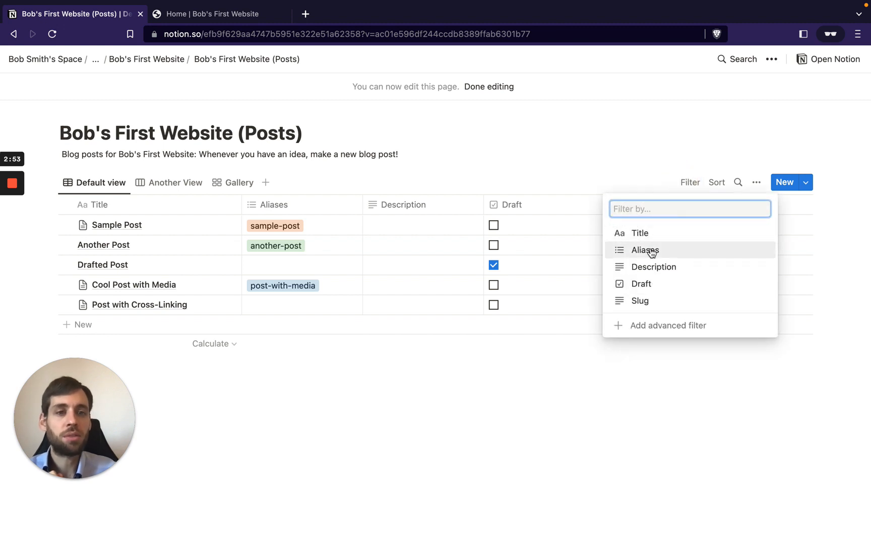
click(657, 283)
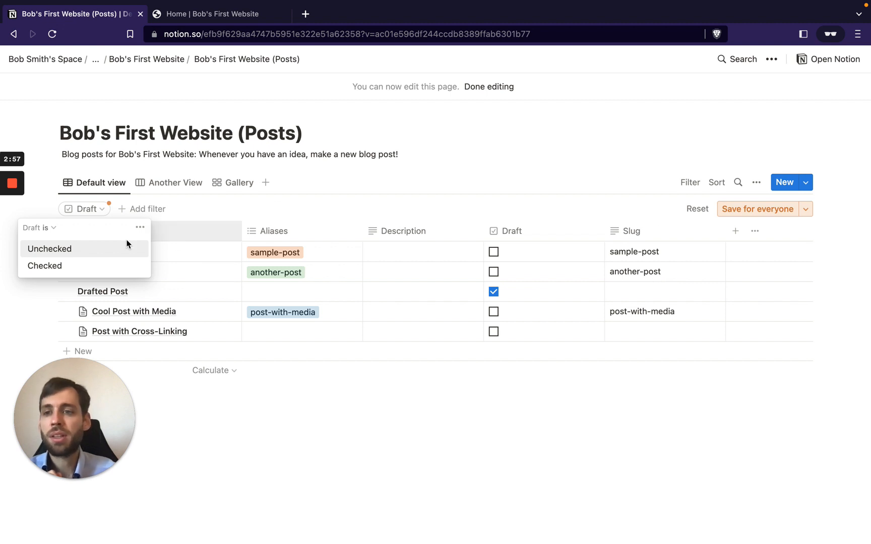
click(61, 266)
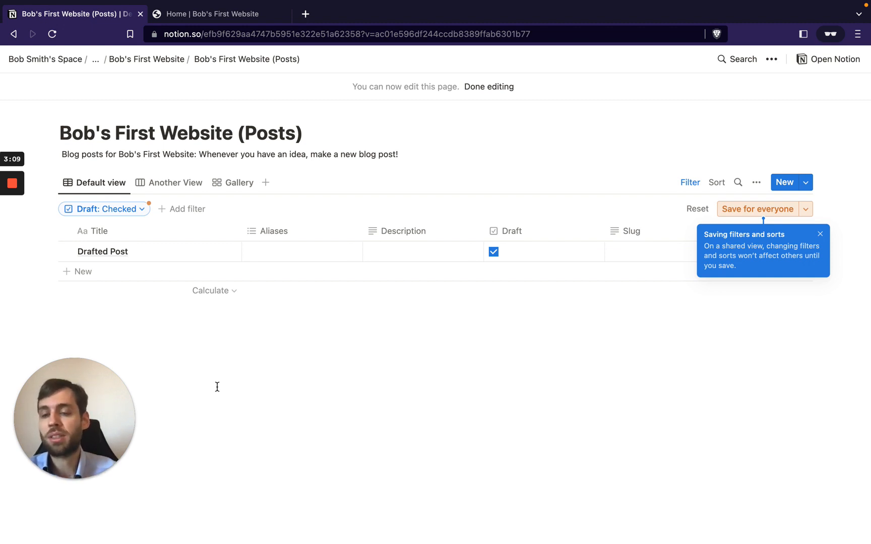
Change the Draft filter to Unchecked, and reset the view's filters
click(130, 210)
click(99, 252)
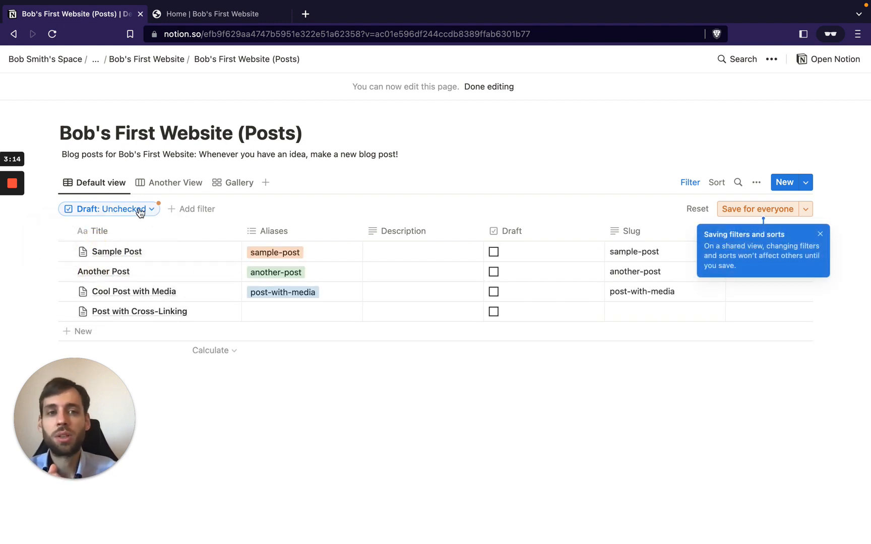
click(712, 215)
Add a filter on the Slug property and look through its available conditions without entering a value
click(82, 209)
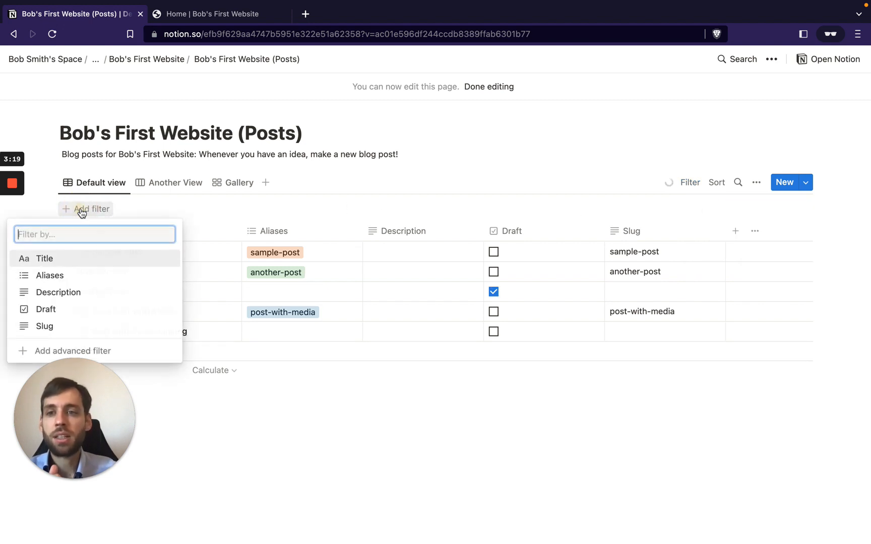
click(103, 326)
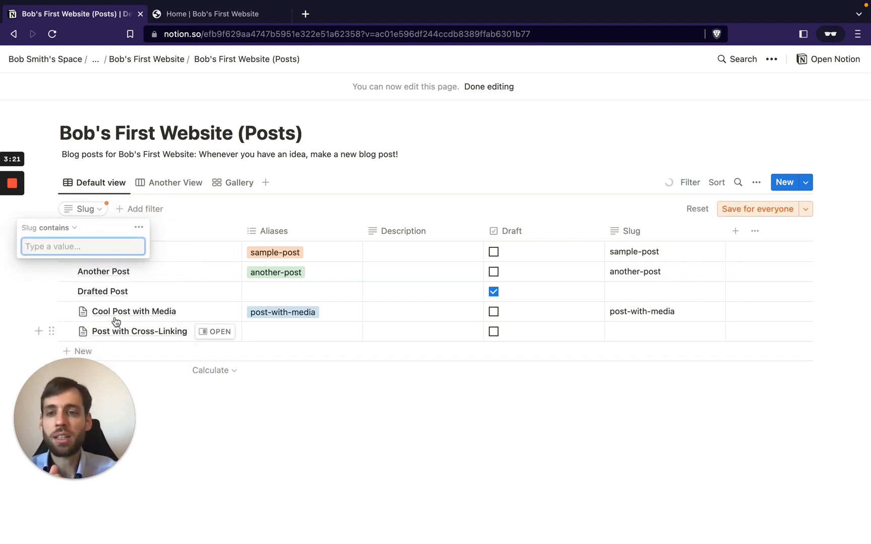
click(65, 229)
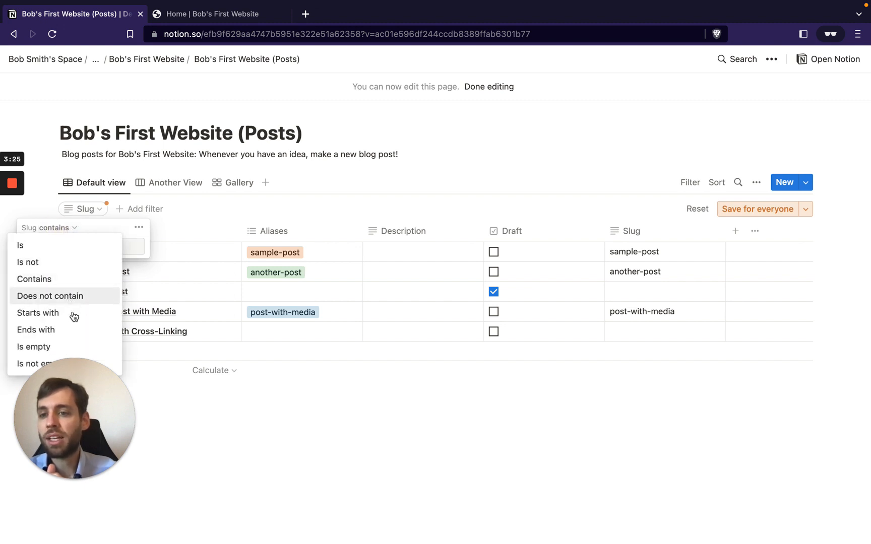
drag(96, 403, 181, 420)
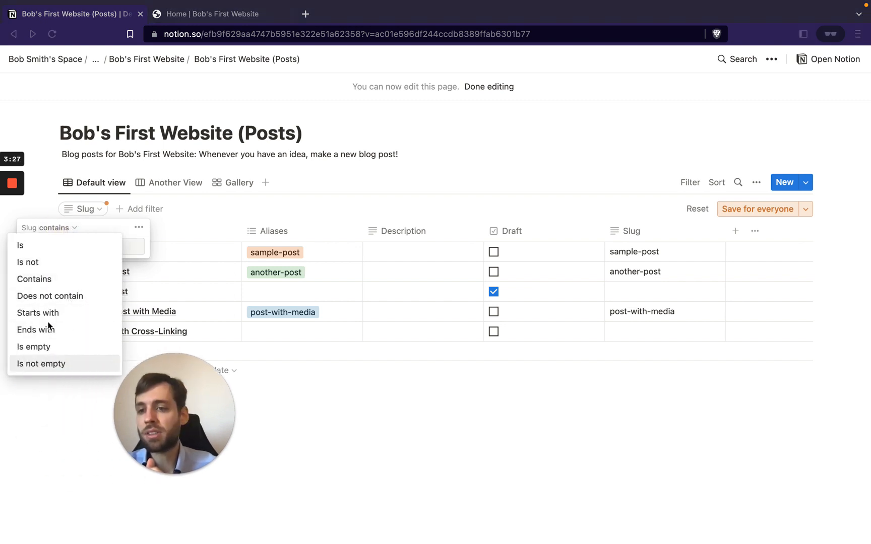
click(83, 227)
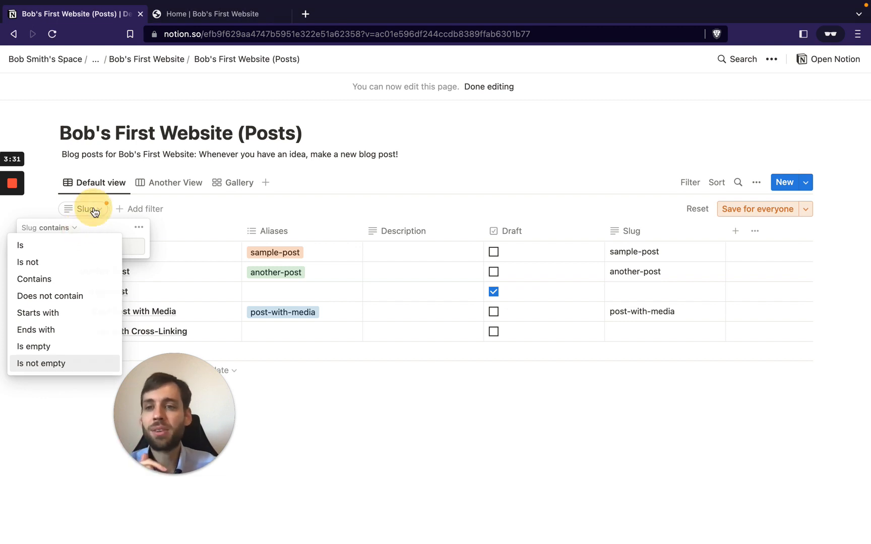
click(94, 210)
click(202, 209)
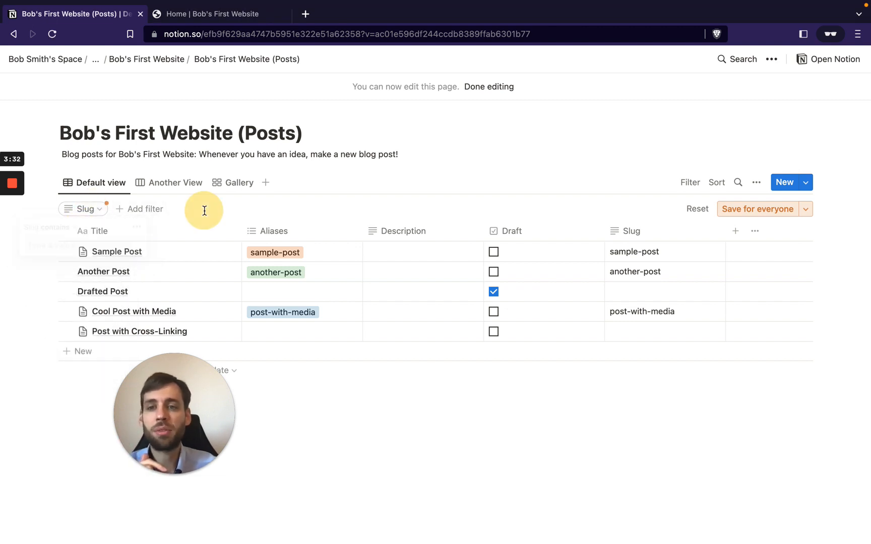
Try sorting the posts by Title and remove that sort
click(715, 183)
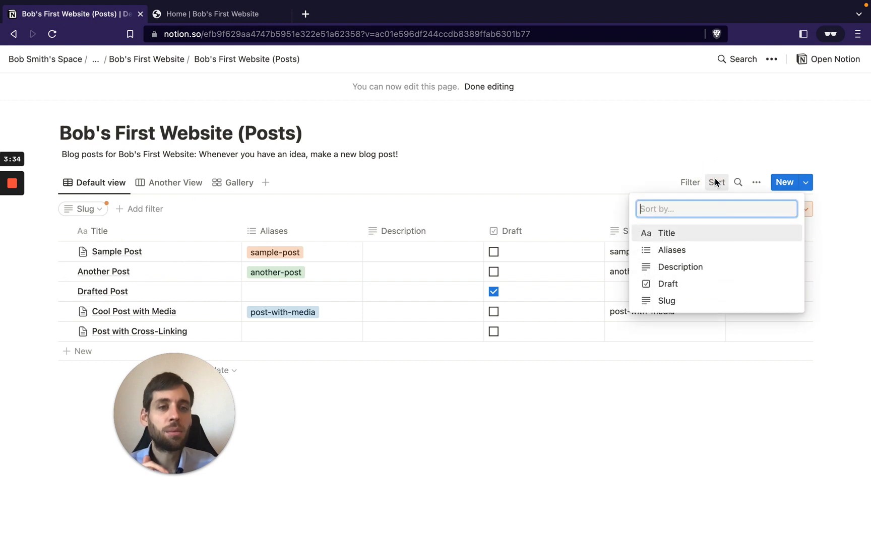
click(677, 233)
click(172, 236)
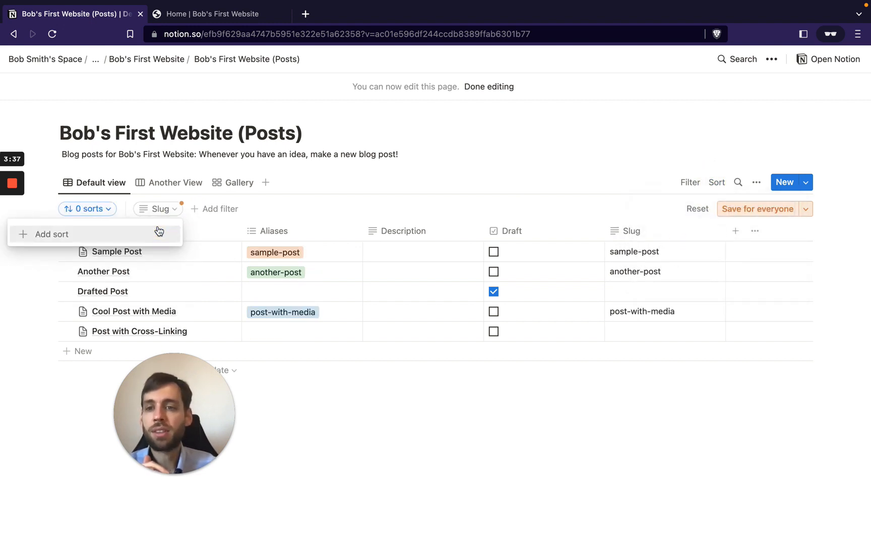
click(103, 212)
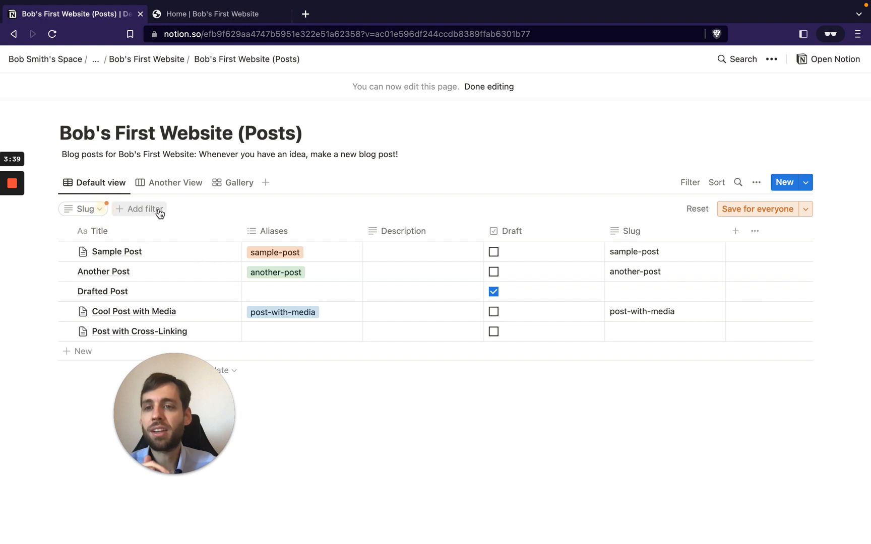
Delete the Slug filter from Default view
click(104, 211)
click(137, 229)
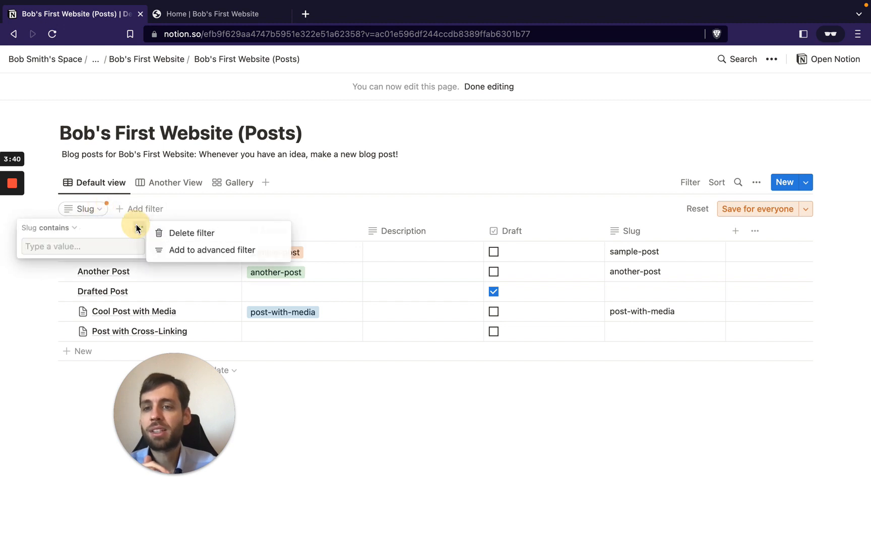
click(185, 232)
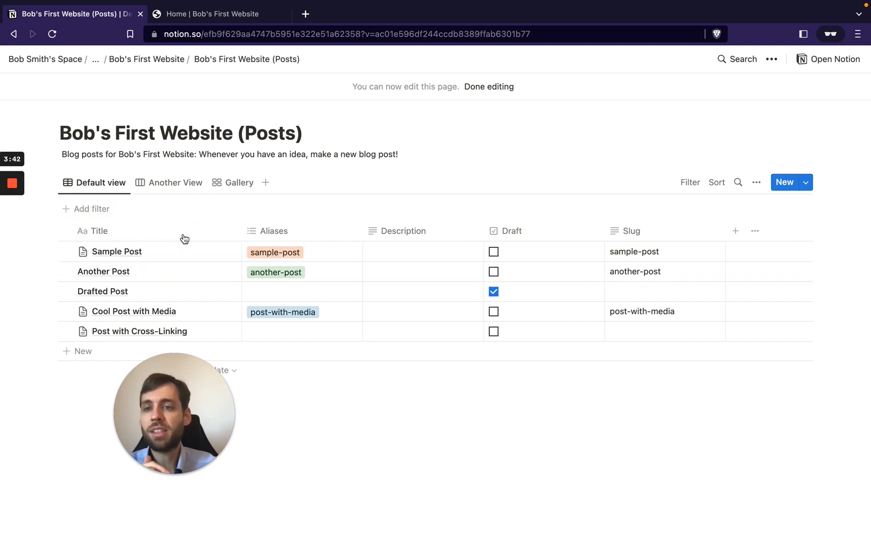
Sort the posts in Default view by Title in ascending order
click(717, 182)
click(681, 238)
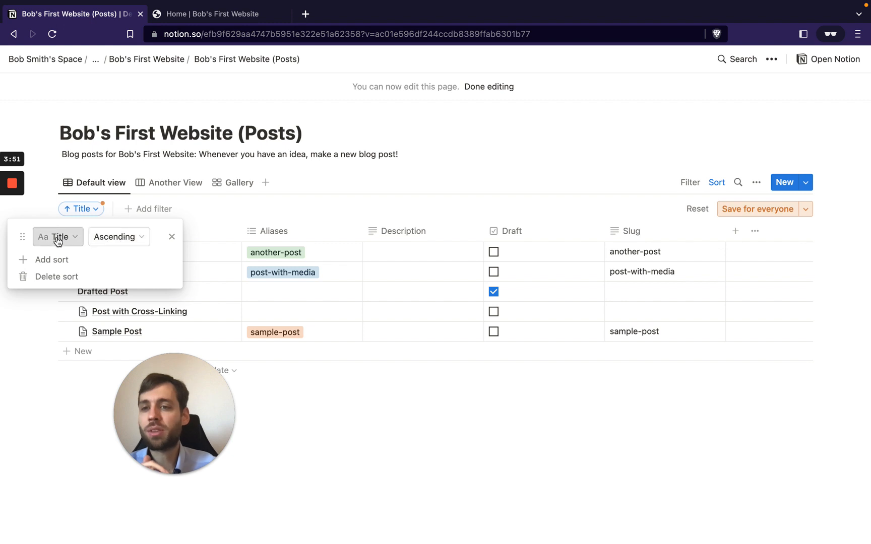
click(188, 210)
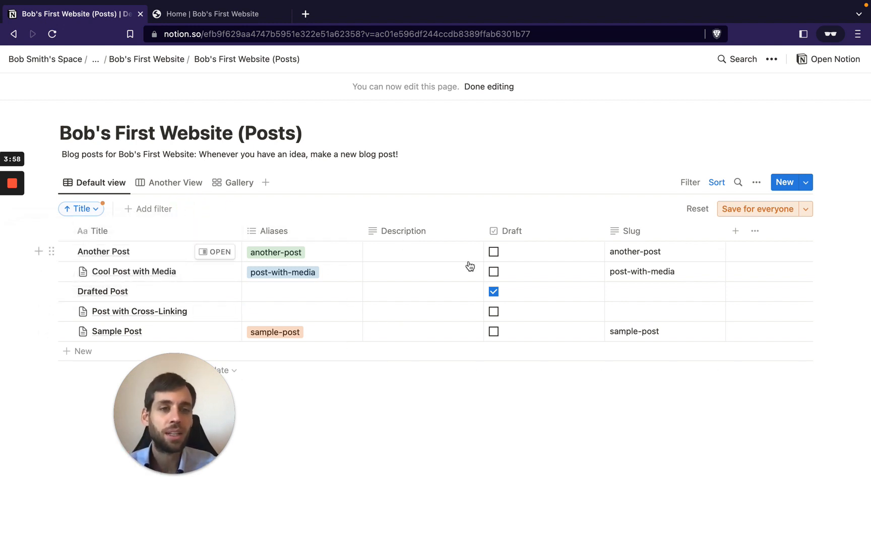
click(738, 185)
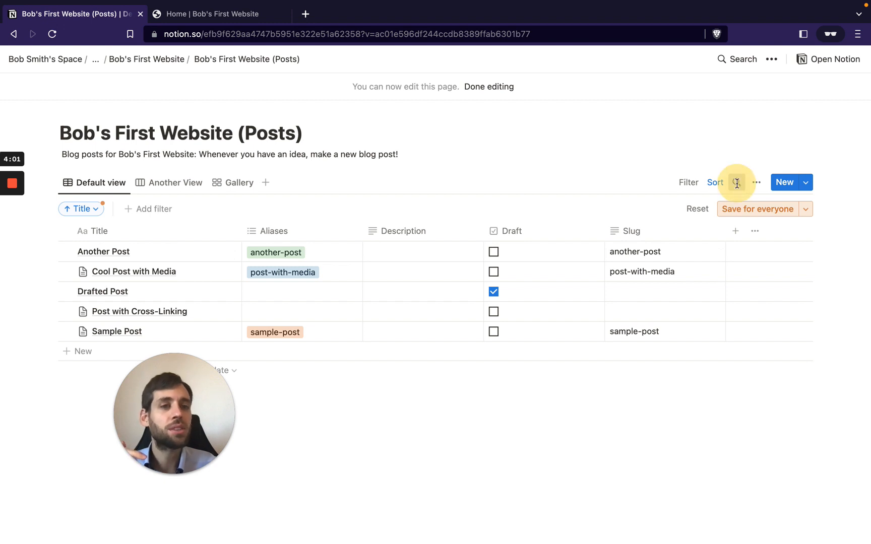
click(748, 159)
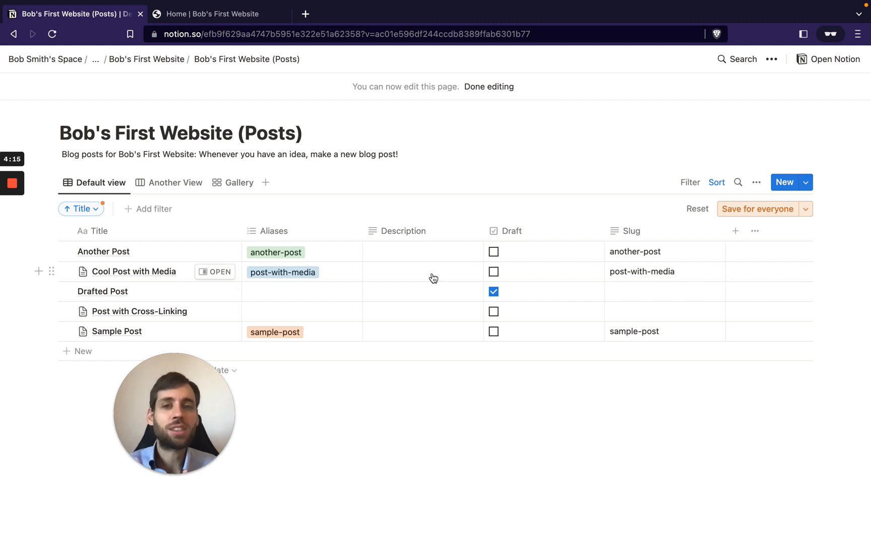
Look at the posts in Another View and in Gallery, and return to Default view
click(181, 182)
click(228, 184)
click(106, 185)
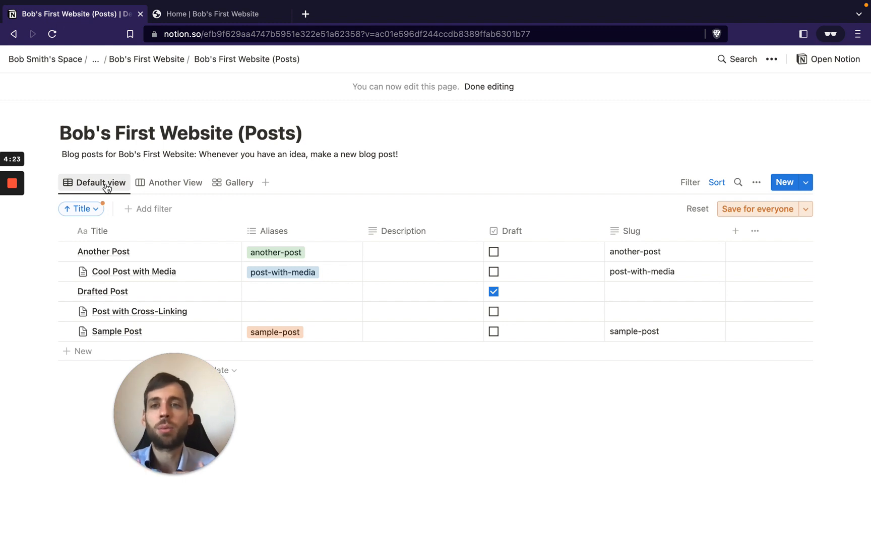
Open the parent website page and turn its linked Pages database into an inline database
click(175, 63)
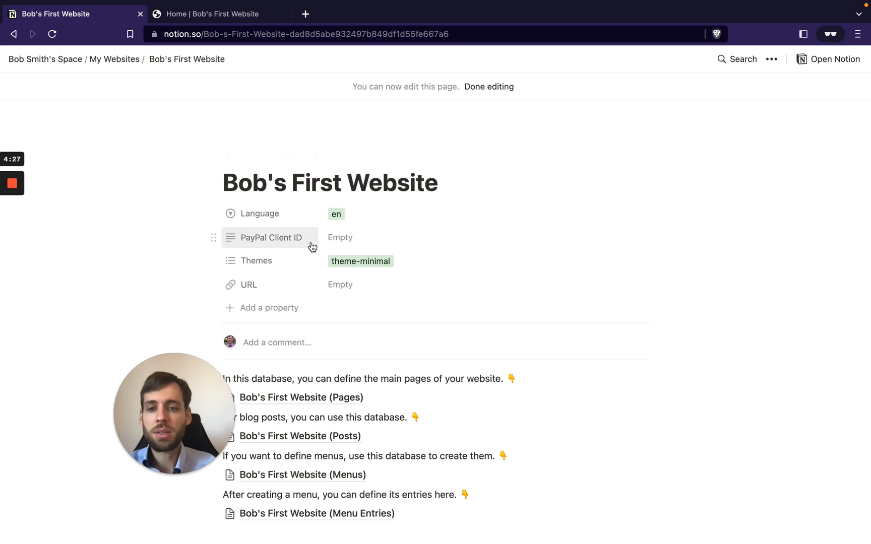
drag(175, 399, 81, 418)
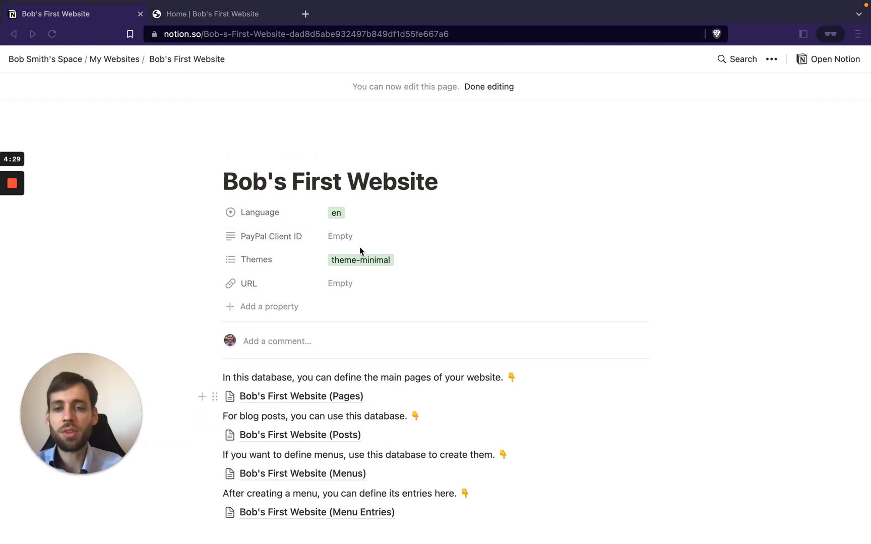
scroll(364, 247, down, 2)
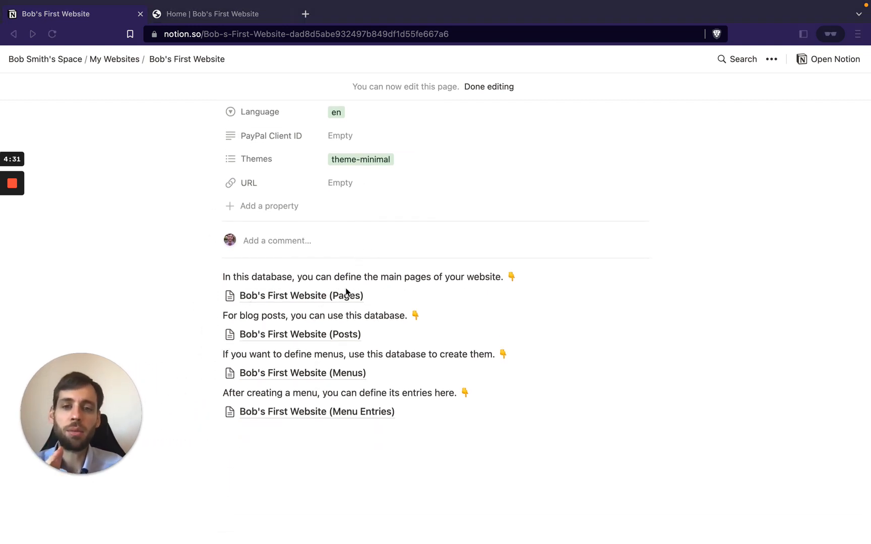
click(410, 278)
click(216, 296)
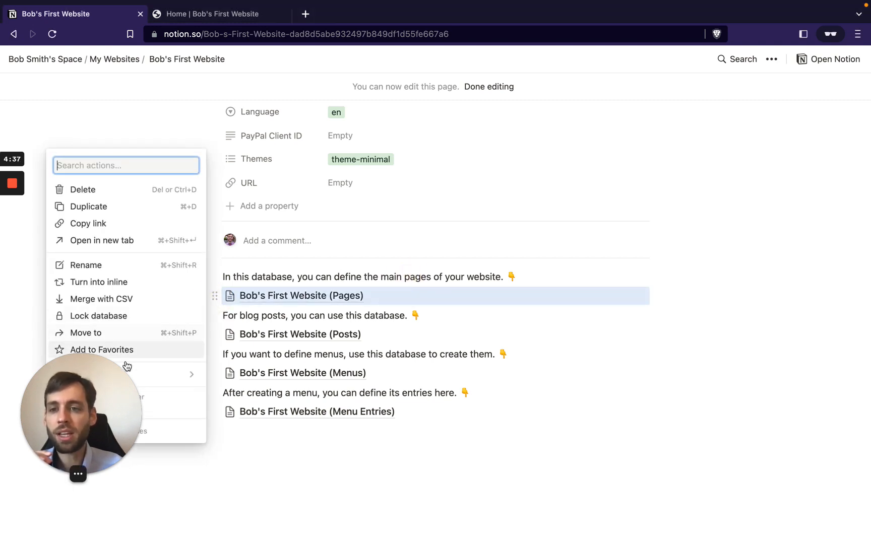
drag(97, 418, 543, 376)
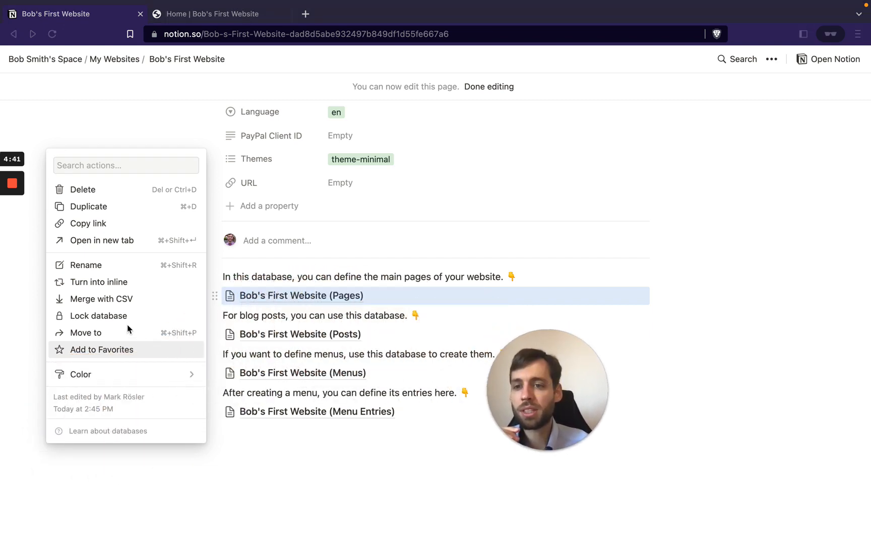
click(117, 283)
click(116, 282)
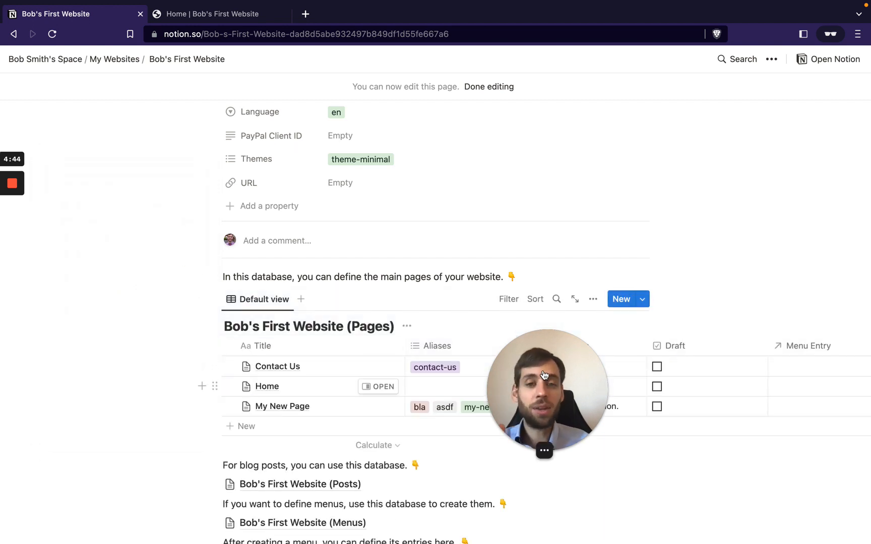
Turn the Posts database on the website page into an inline database
drag(543, 381, 521, 308)
drag(200, 368, 91, 424)
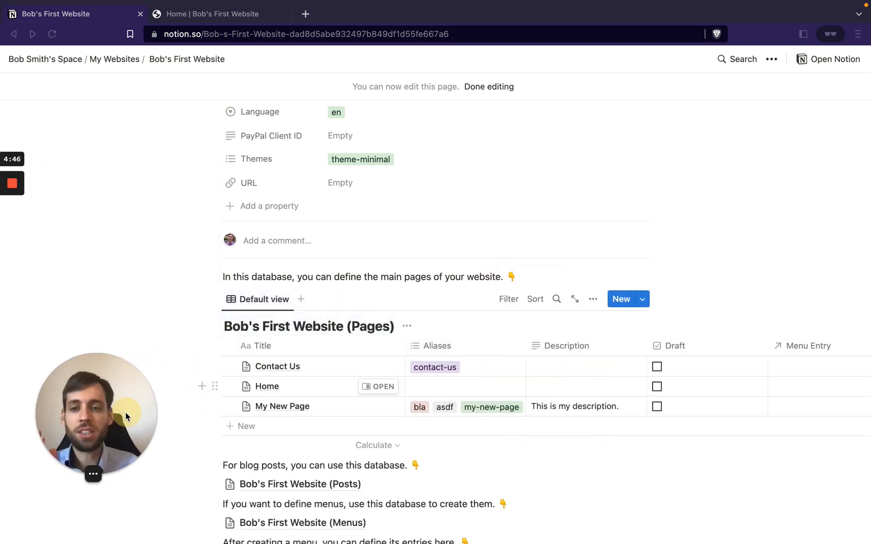
scroll(297, 291, down, 5)
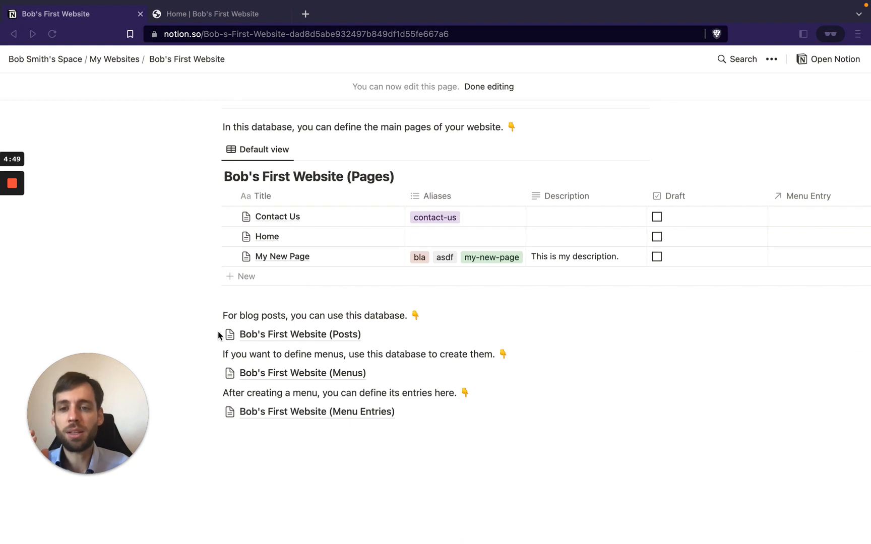
click(215, 333)
click(216, 335)
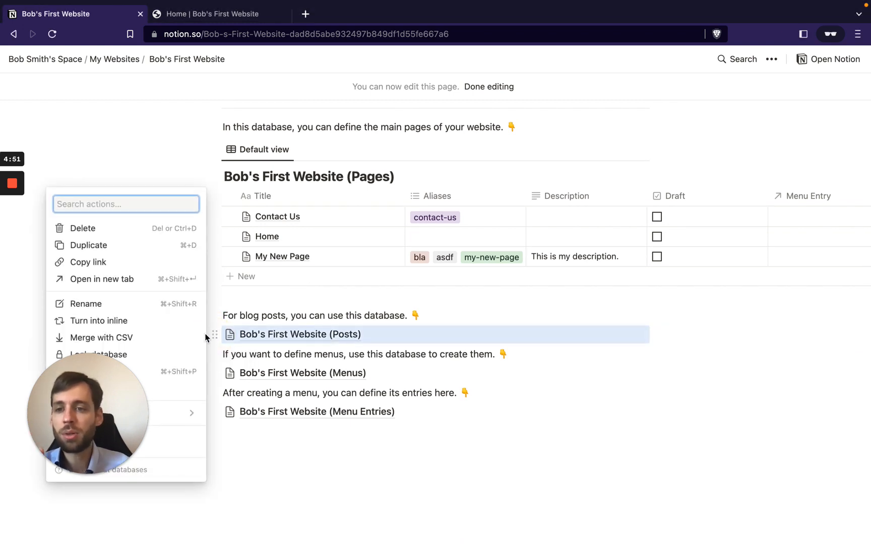
click(169, 326)
Add a Count all calculation under the Title column of the inline Posts database
scroll(411, 426, down, 2)
scroll(411, 426, up, 2)
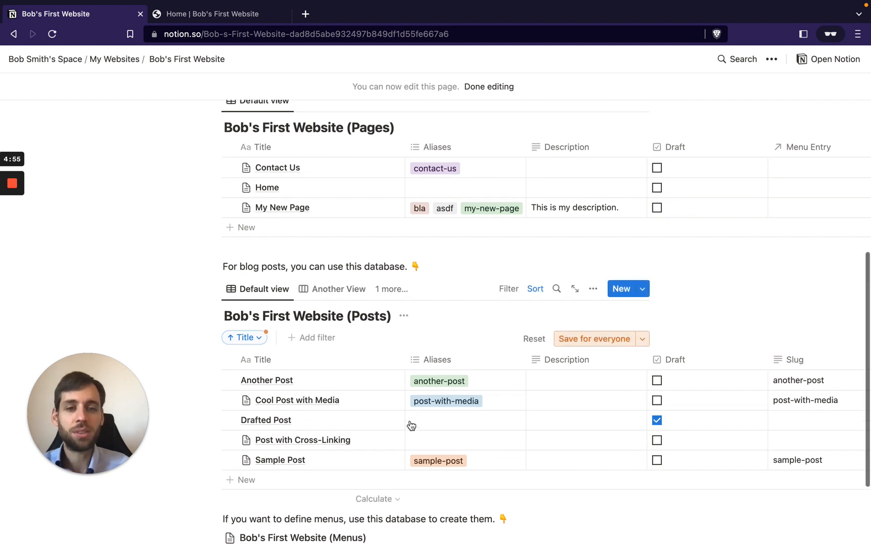
scroll(411, 426, up, 3)
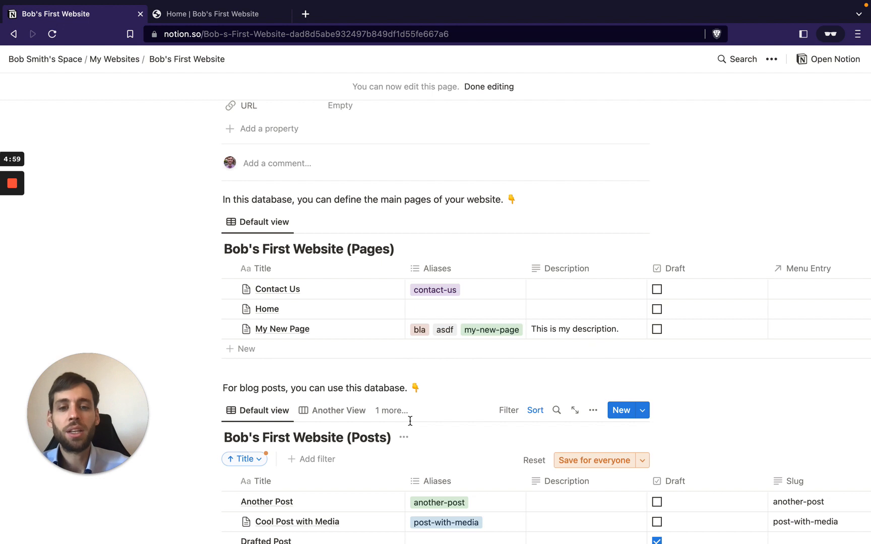
scroll(410, 420, down, 2)
scroll(410, 421, down, 5)
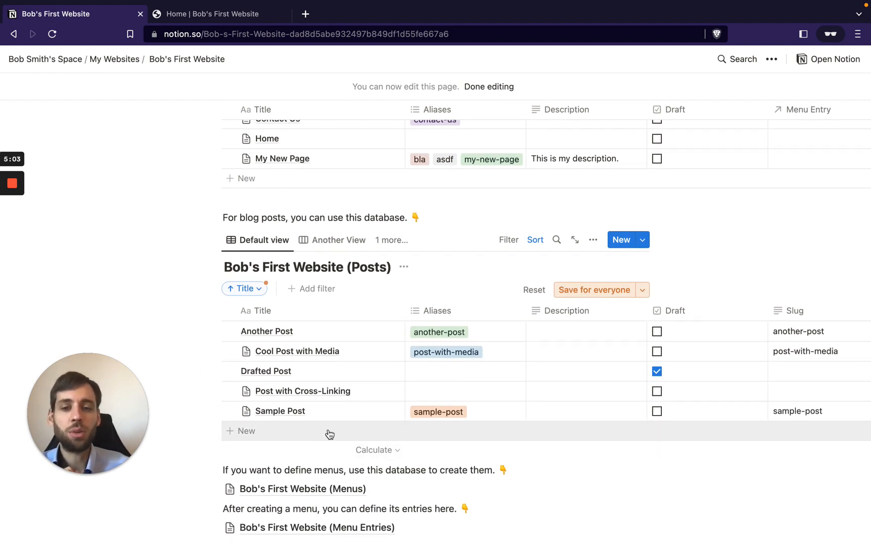
click(391, 451)
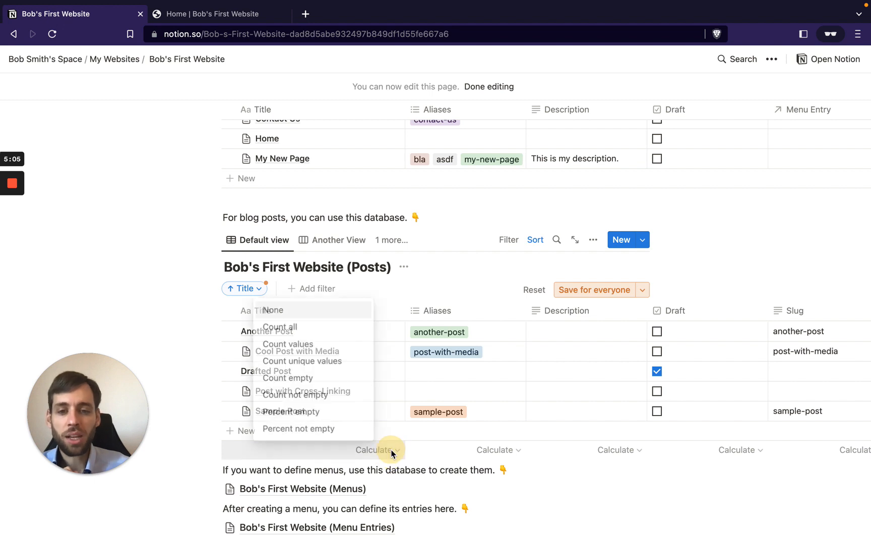
click(331, 330)
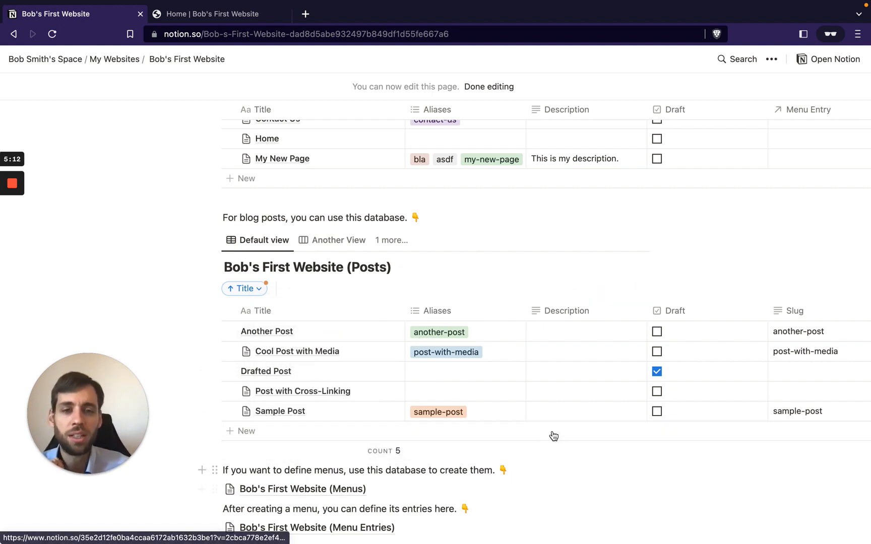
Add an empty post to the Posts database and set the Draft column's calculation to Percent checked
click(692, 436)
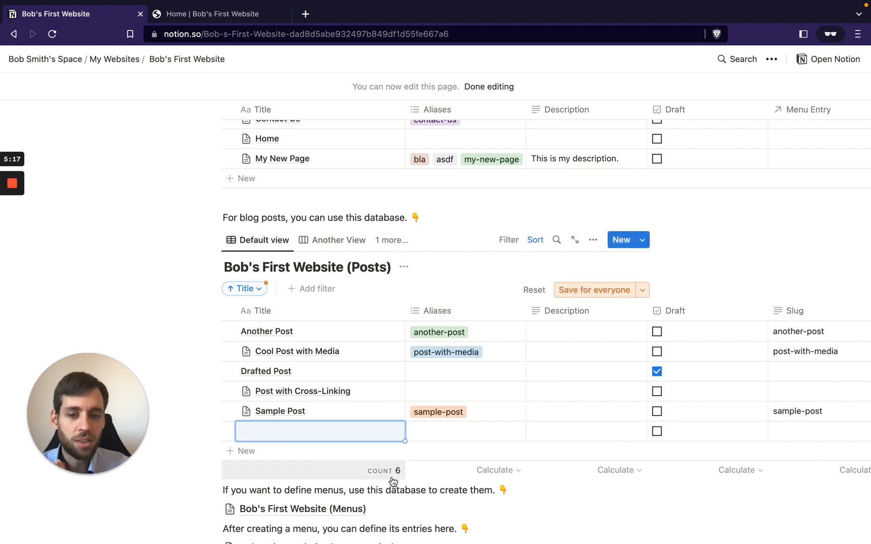
click(681, 475)
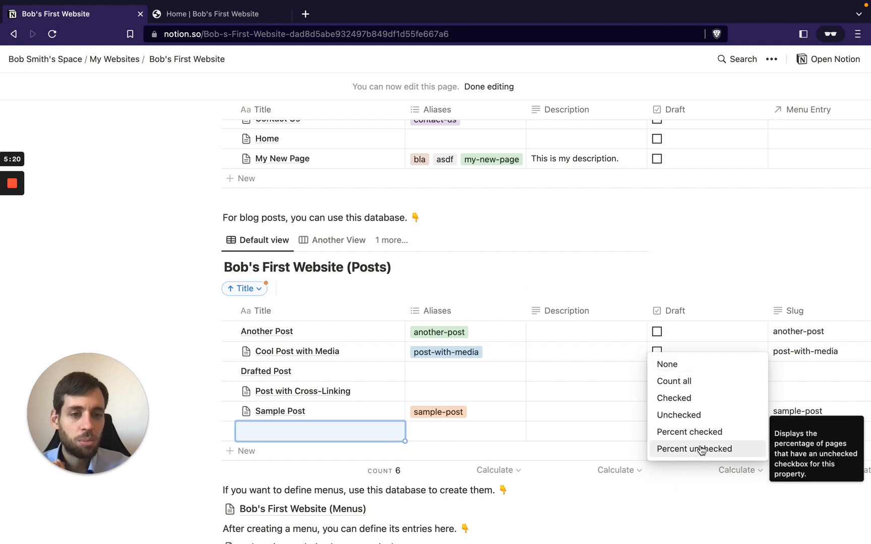
click(709, 434)
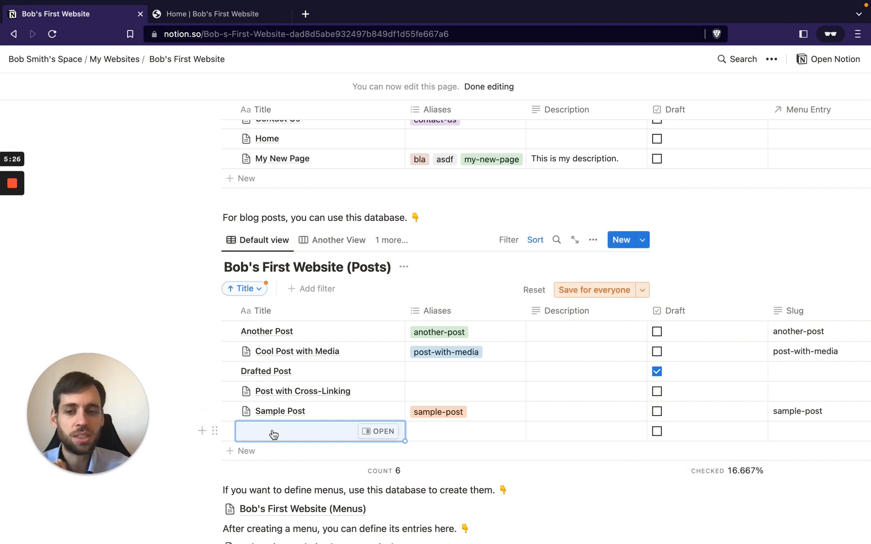
Select the empty post in the Posts database and delete it
click(231, 432)
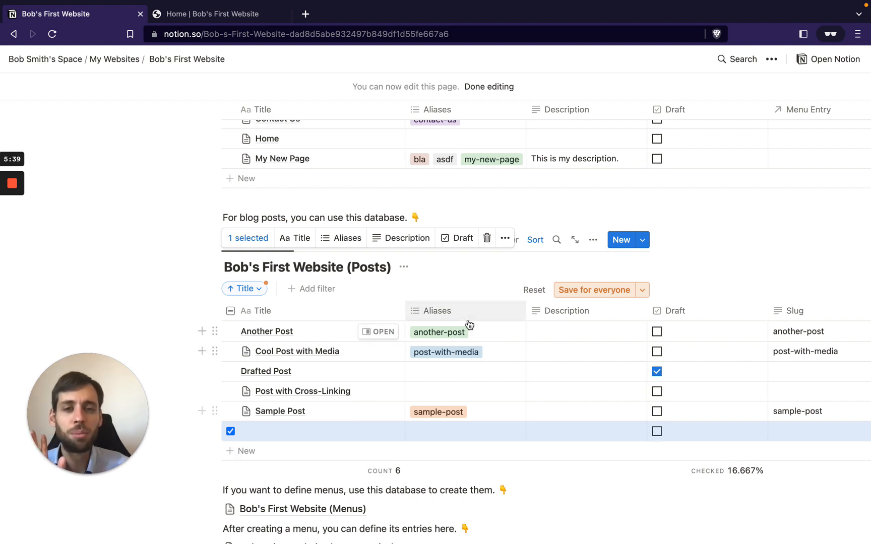
click(487, 240)
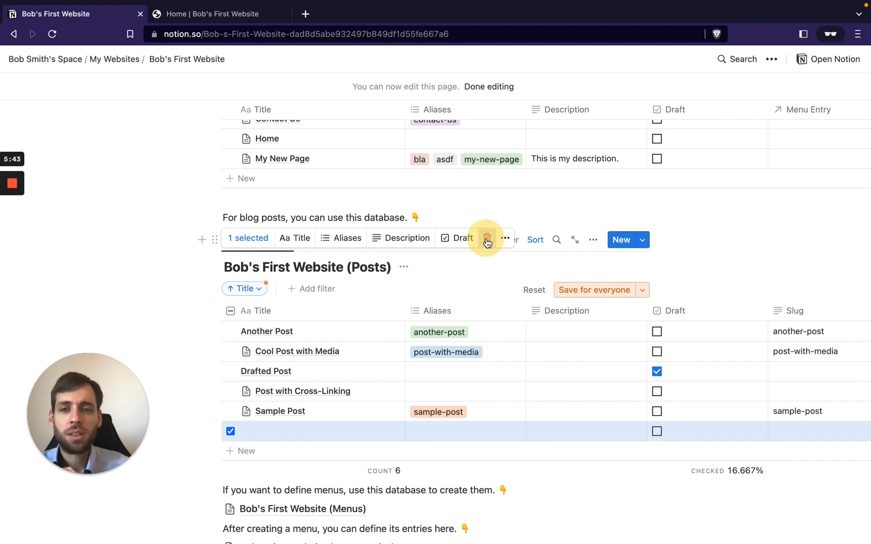
scroll(479, 370, right, 3)
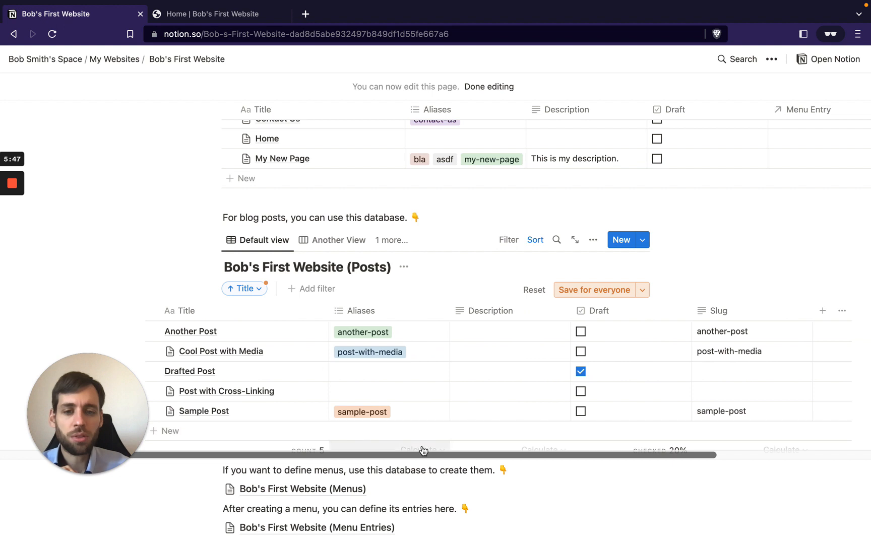
mouse_move(424, 451)
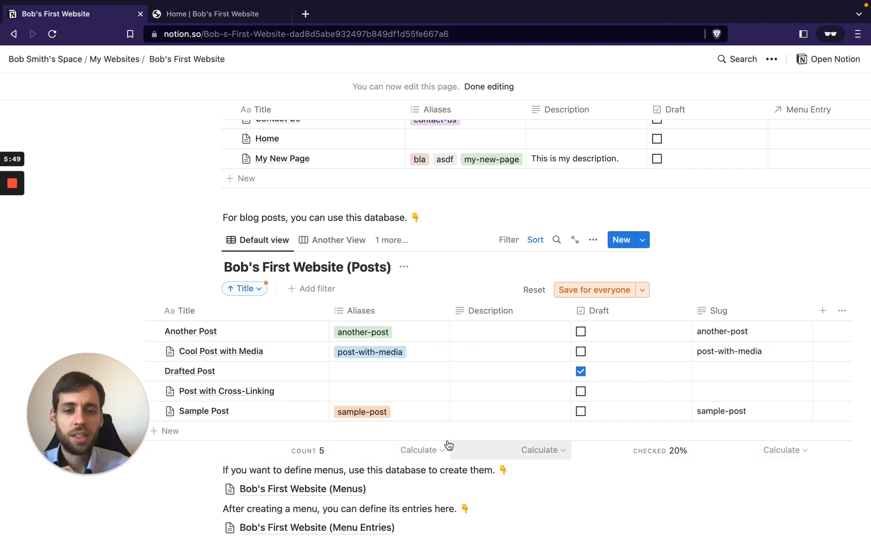
scroll(565, 428, right, 2)
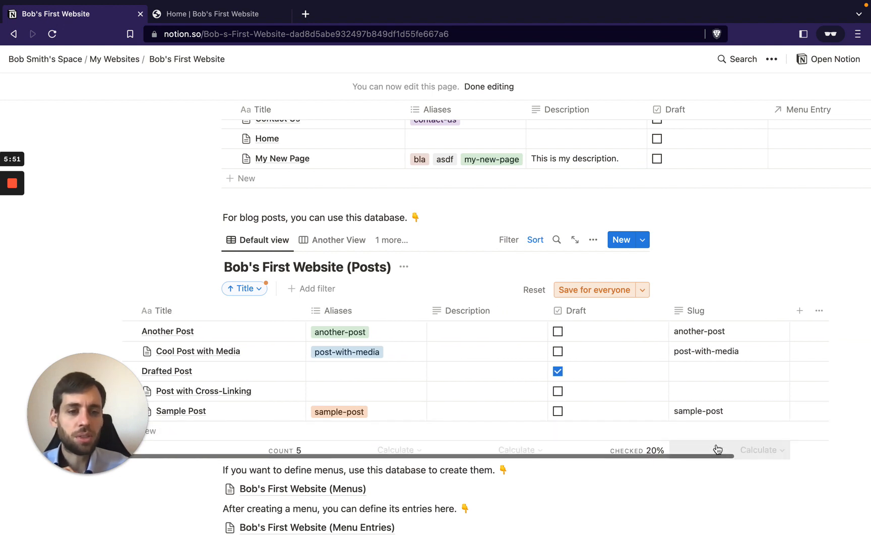
scroll(625, 429, left, 3)
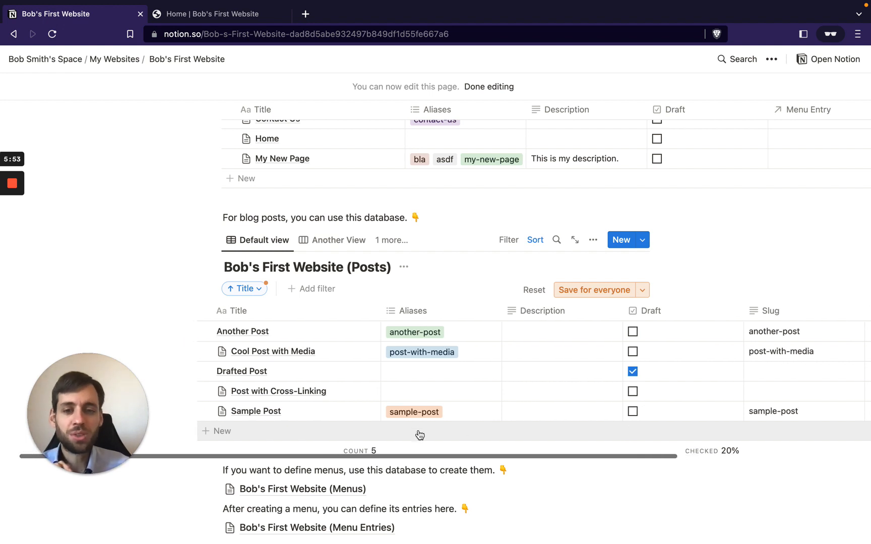
scroll(463, 342, up, 4)
scroll(464, 339, up, 1)
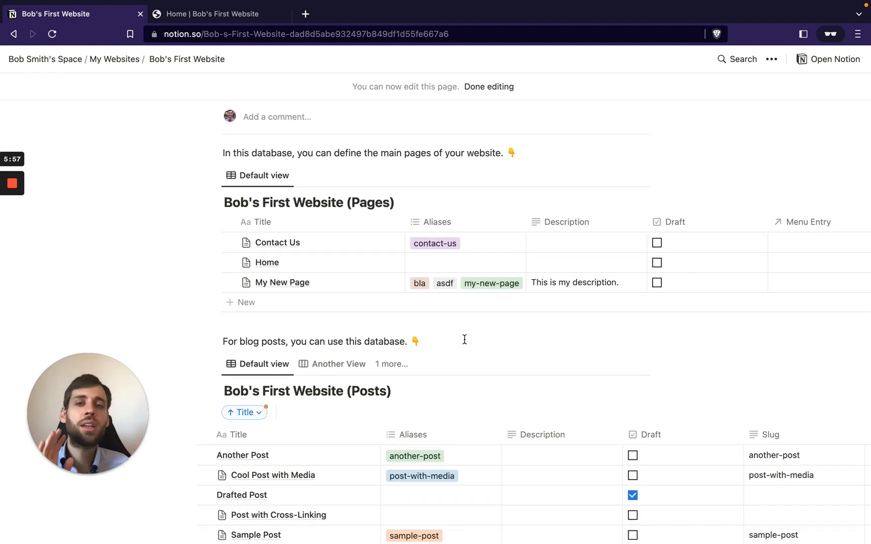